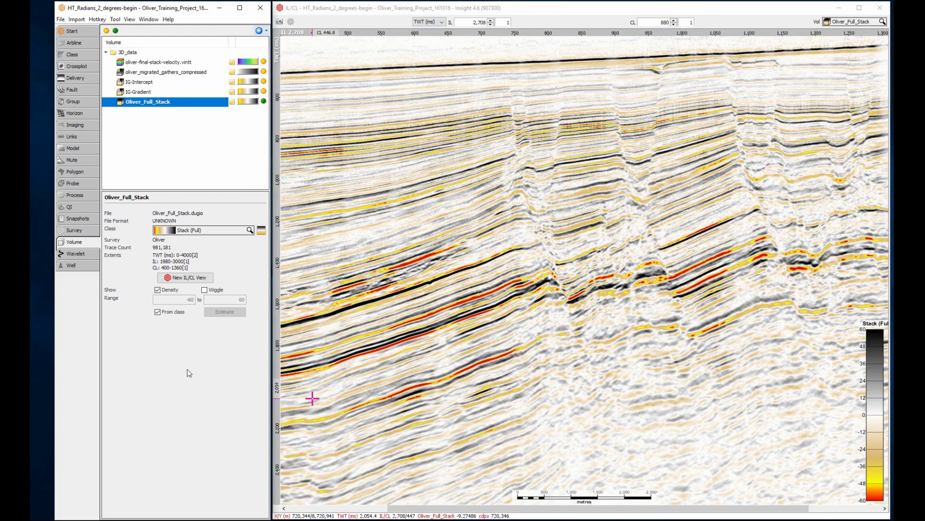
Add an Instantaneous Attributes process on Oliver_Full_Stack that computes Phase
left_click(85, 197)
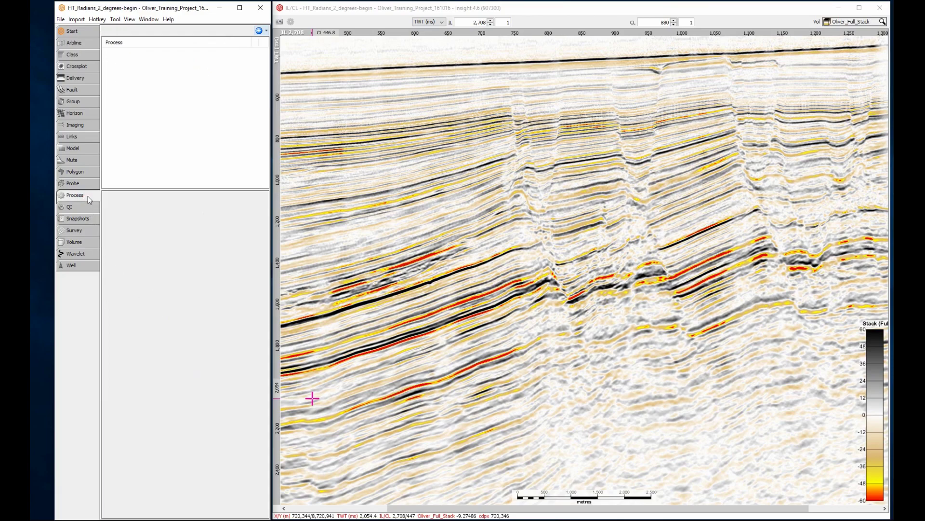
left_click(260, 31)
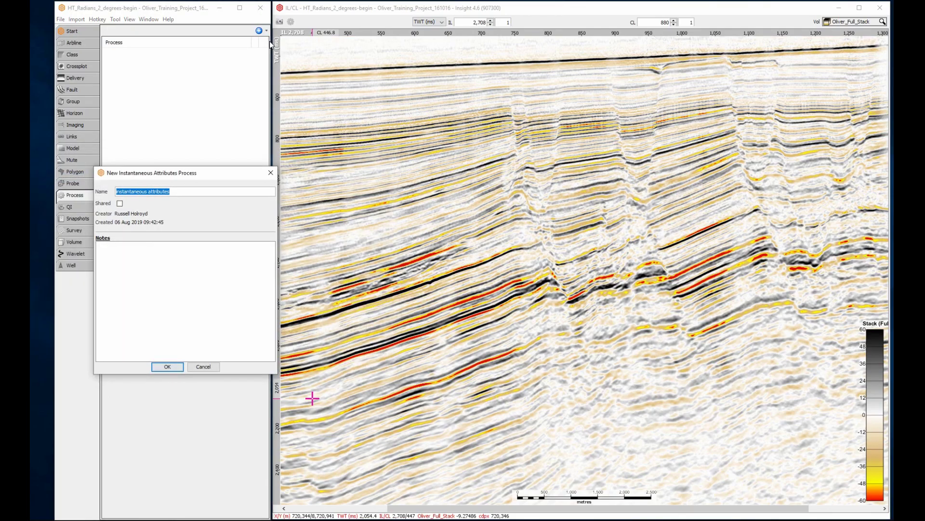
key("Return")
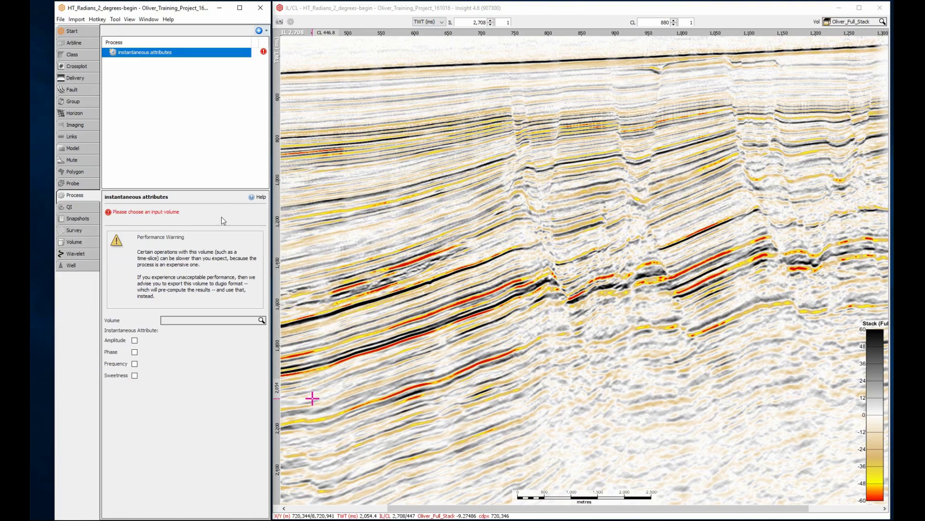
left_click(213, 321)
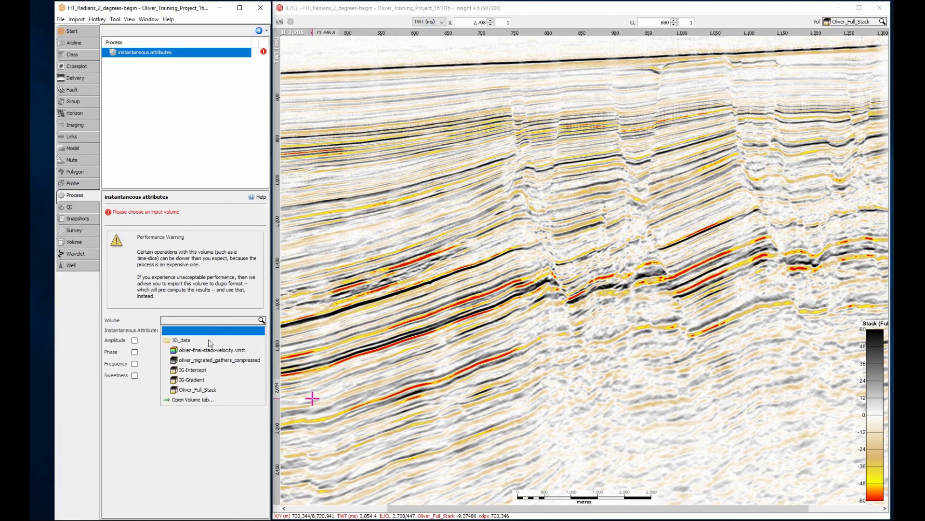
left_click(198, 389)
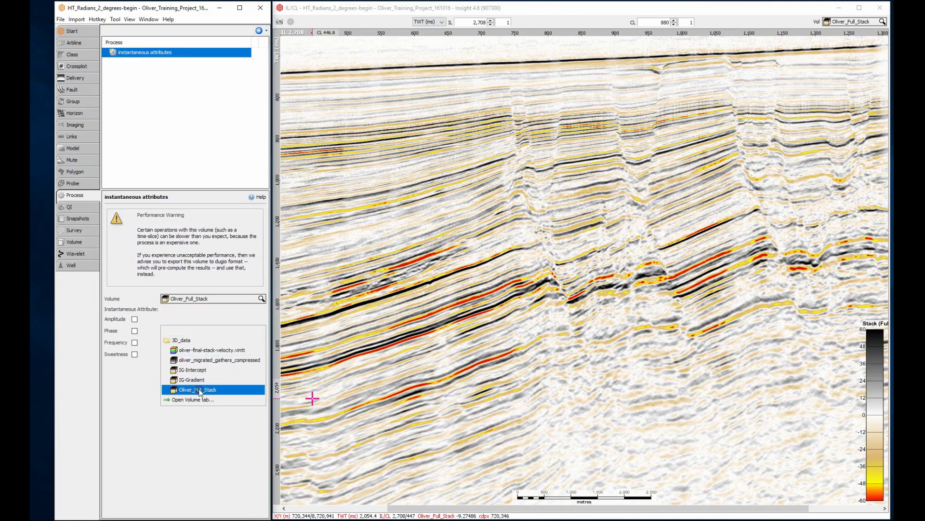
left_click(134, 331)
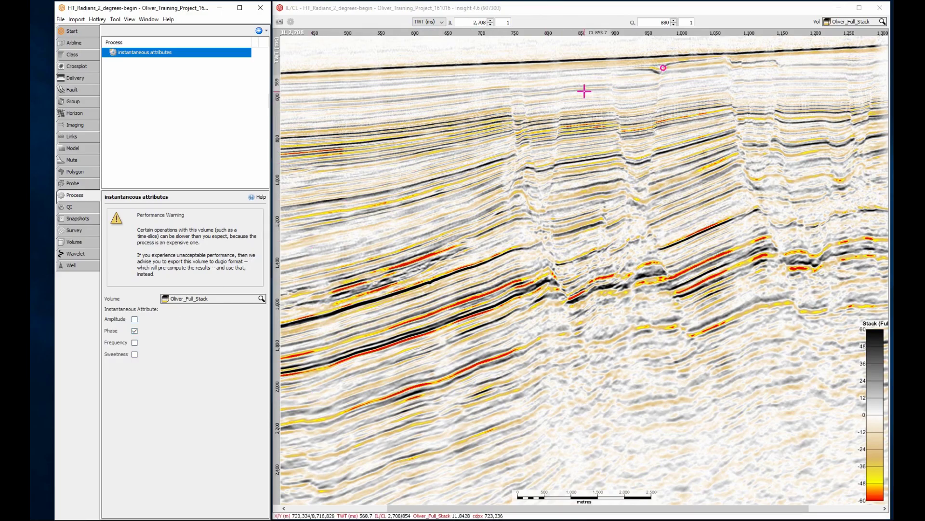
Show the 'instantaneous attributes: Phase' volume in the section view
left_click(834, 22)
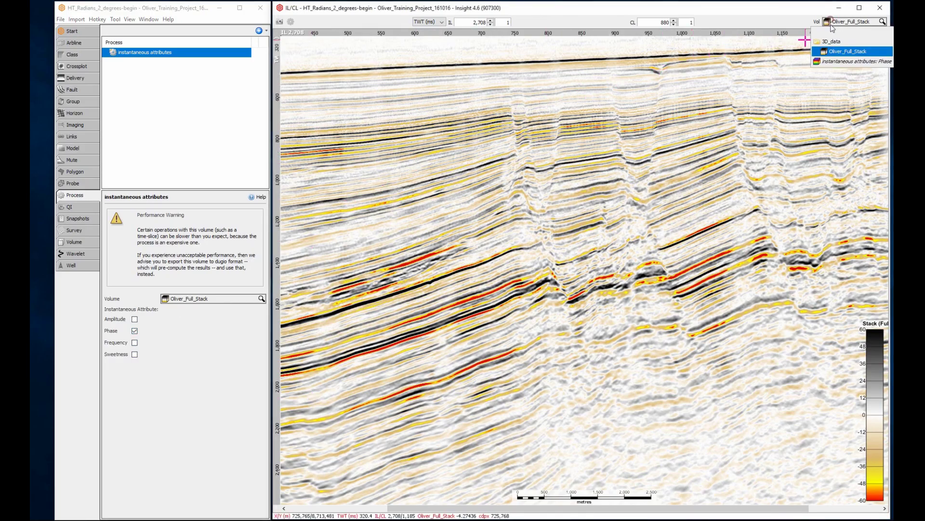
left_click(832, 61)
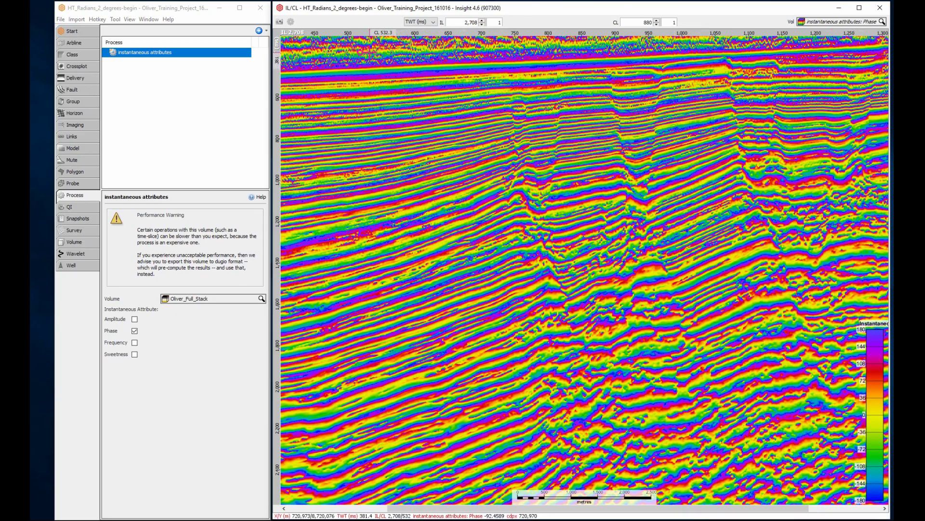
Create a new Volume Maths process named CosPhase
left_click(261, 31)
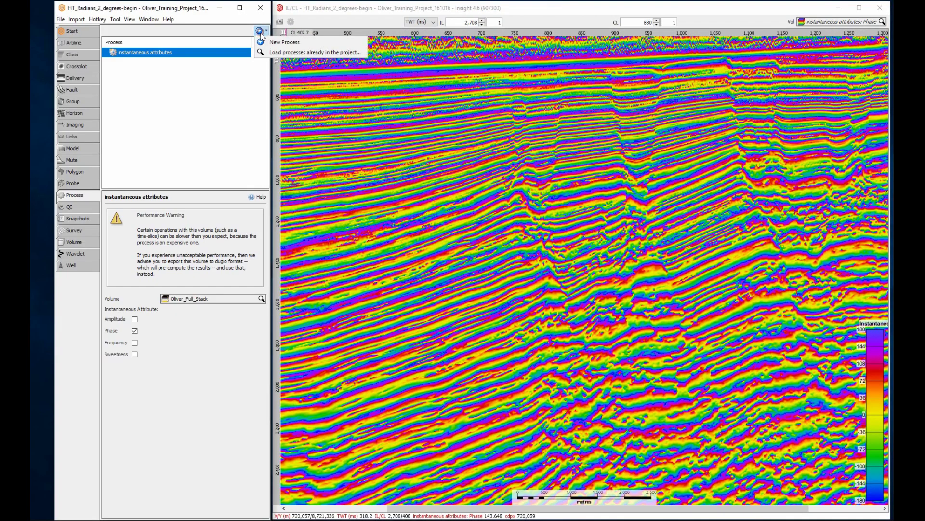
left_click(268, 44)
type("maths")
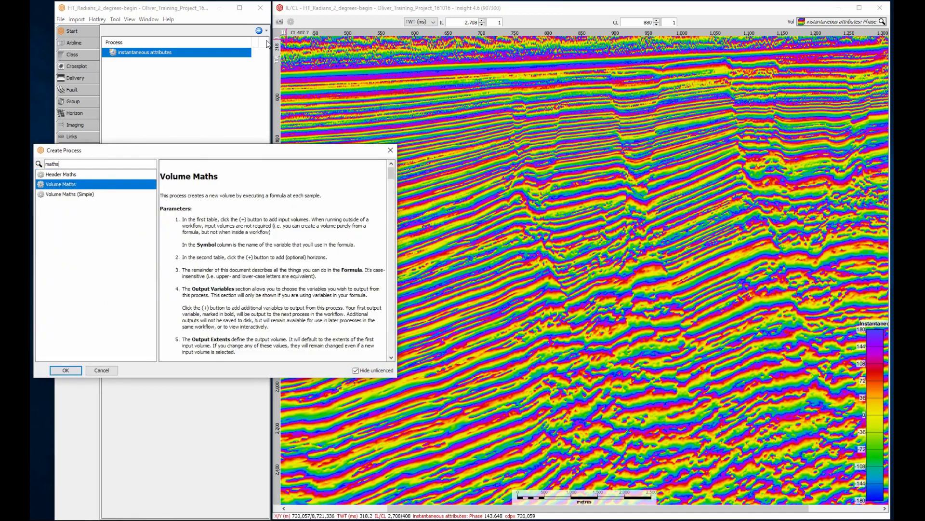
key("Return")
type("C")
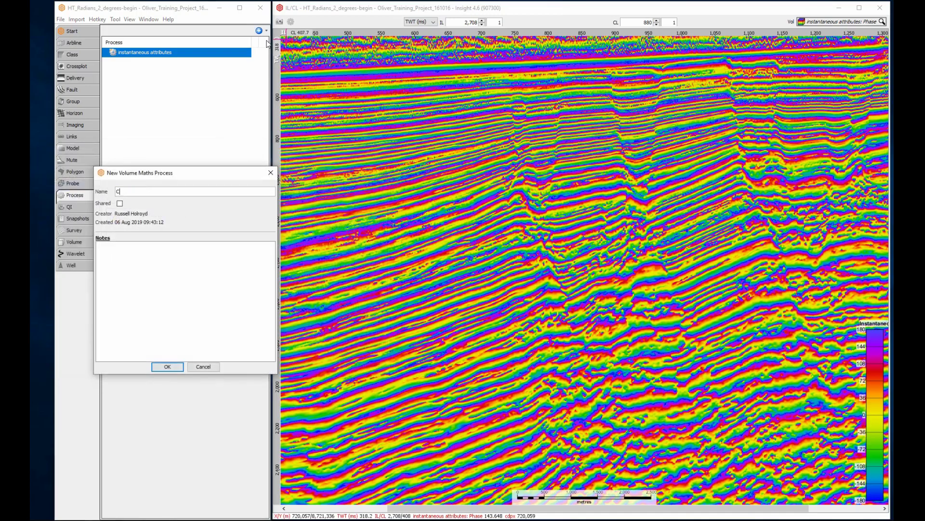
type("osPhase")
left_click(158, 364)
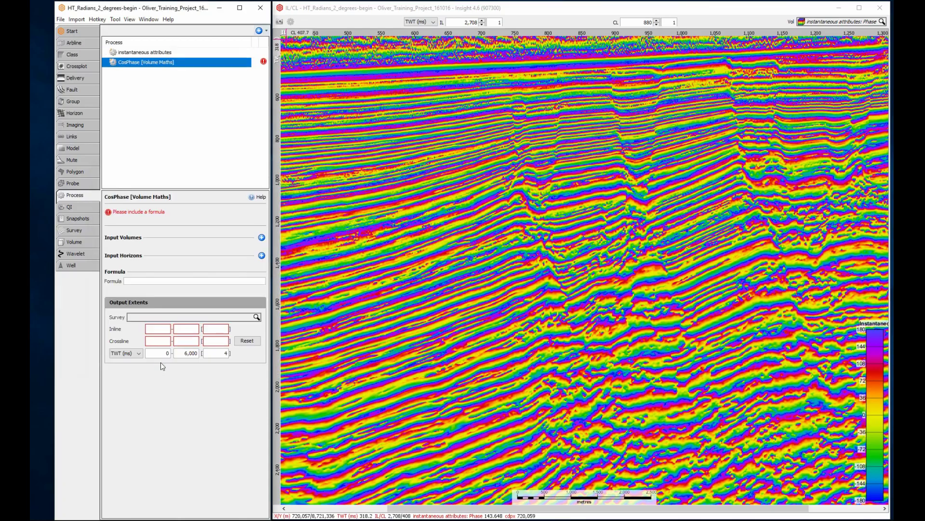
Add the instantaneous phase volume as input v1 and rename it InstPhase
left_click(261, 237)
left_click(233, 250)
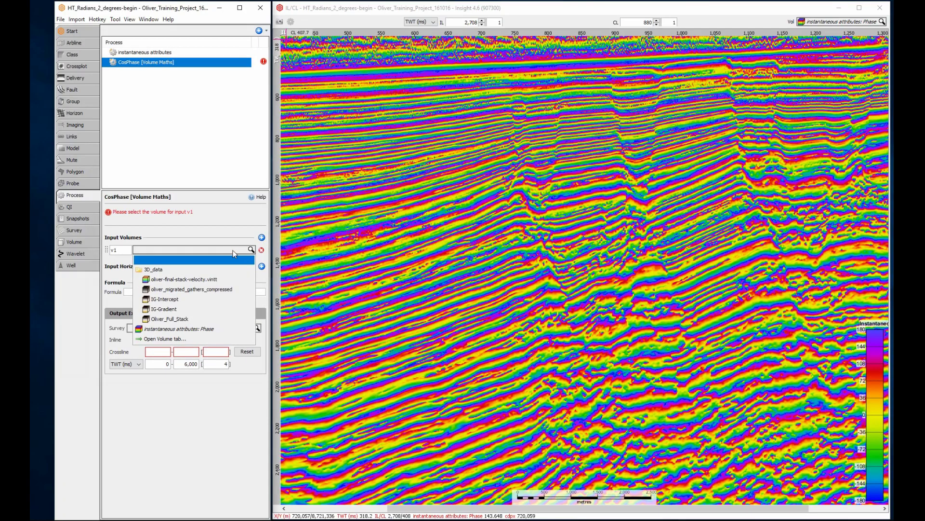
left_click(179, 328)
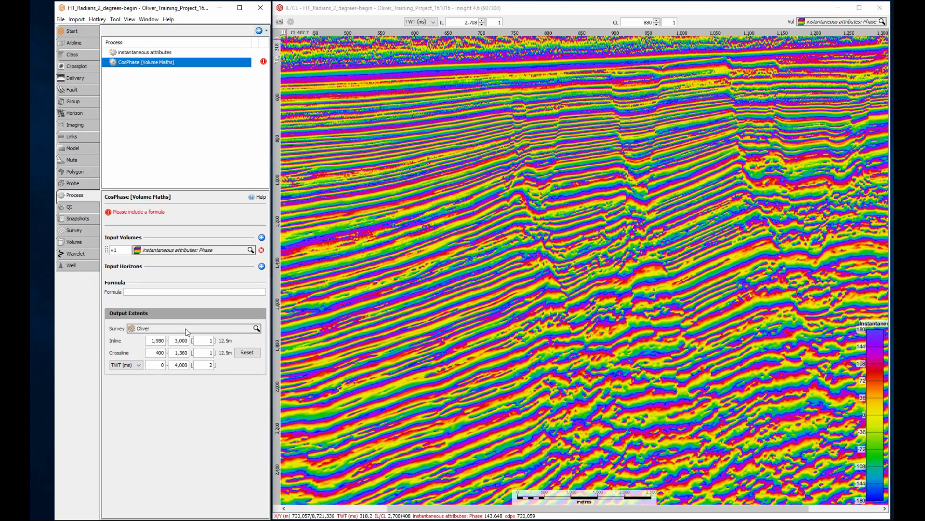
double_click(109, 253)
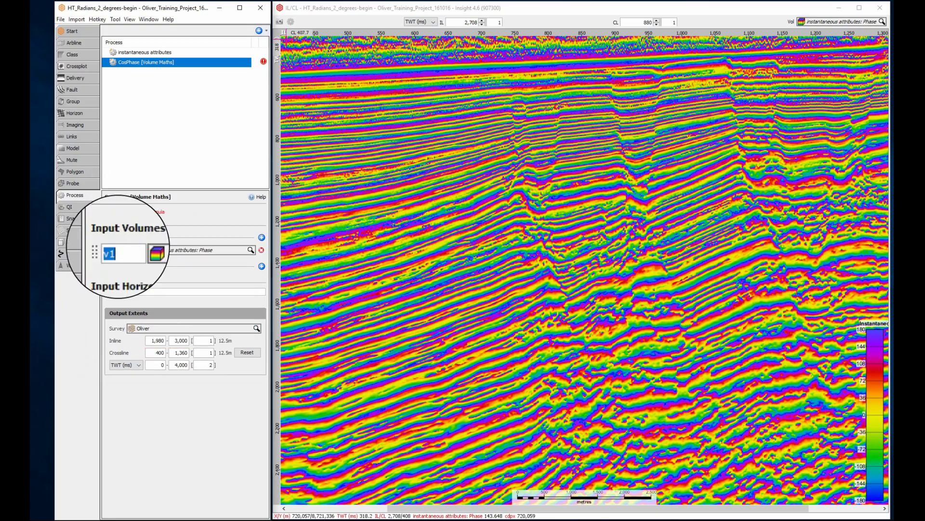
type("InstPhase")
Enter the formula cos ( InstPhase) for the CosPhase process
left_click(133, 291)
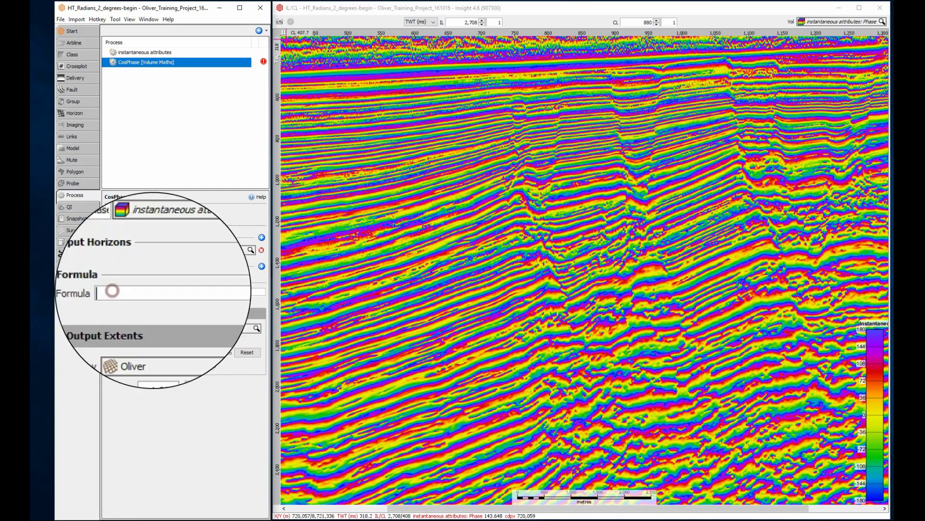
type("cos ( InstPhase)")
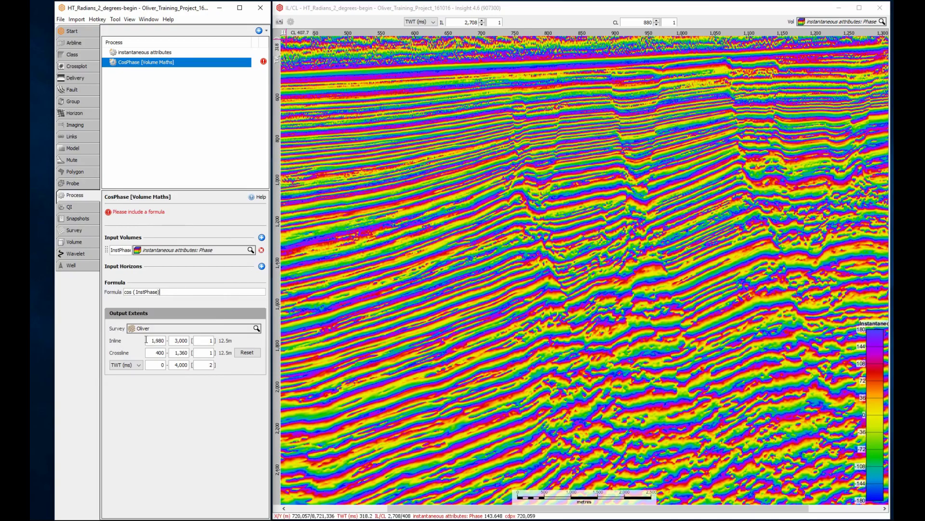
left_click(146, 339)
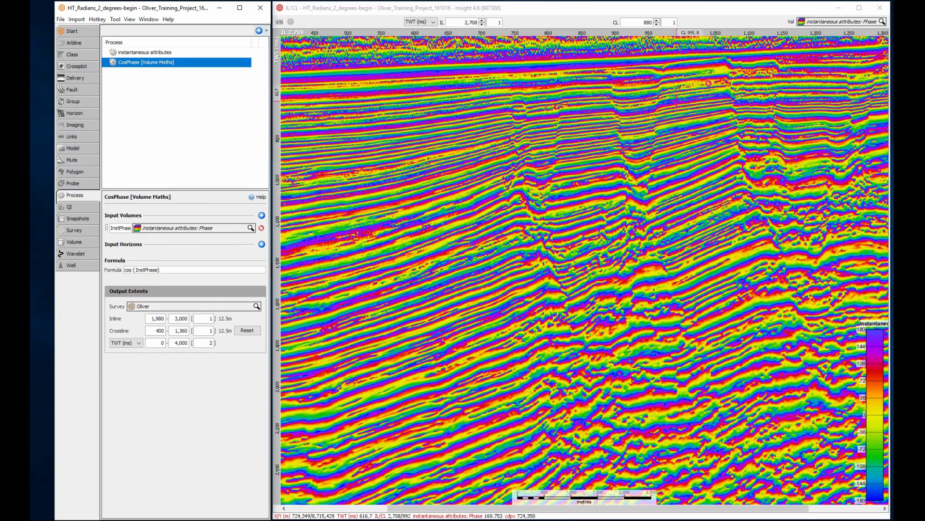
left_click(829, 22)
Display CosPhase and correct its formula to cos ( toRadians (InstPhase)) so reflectors appear layered
left_click(828, 71)
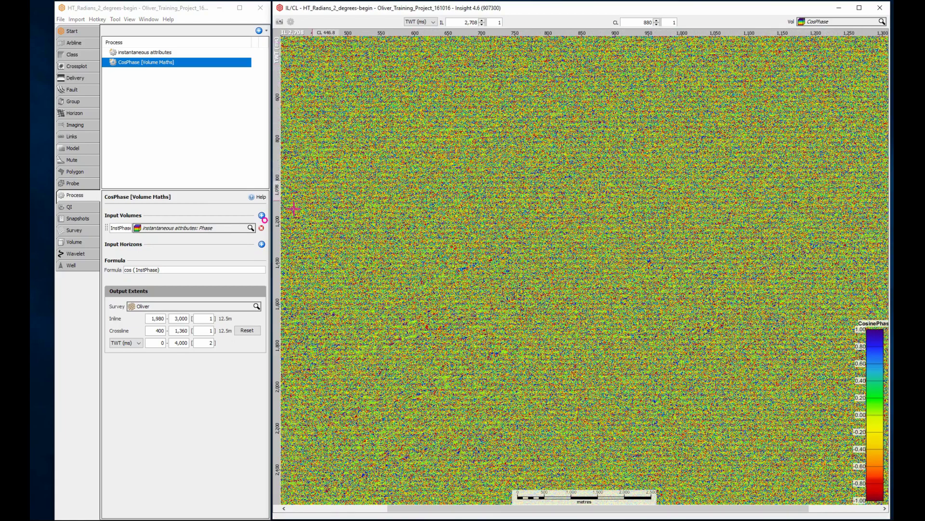
left_click(137, 271)
type("toRa")
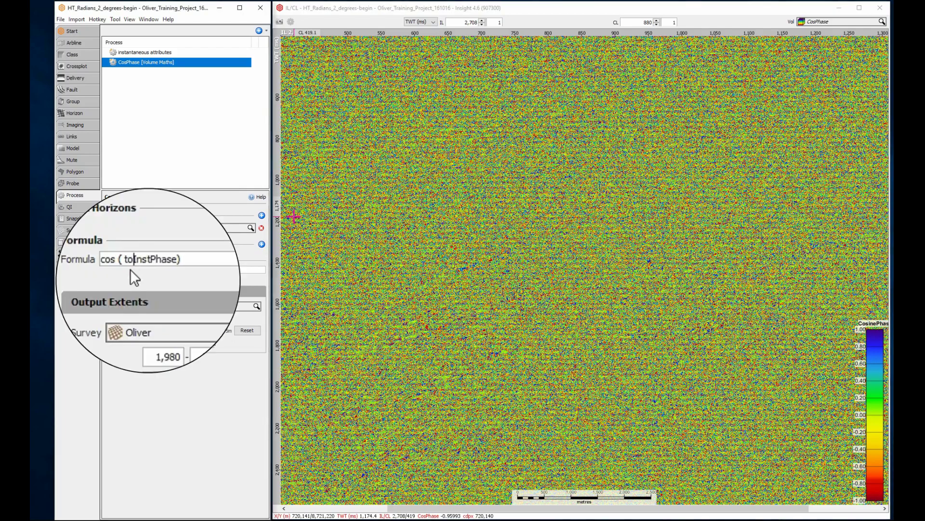
type("dians (")
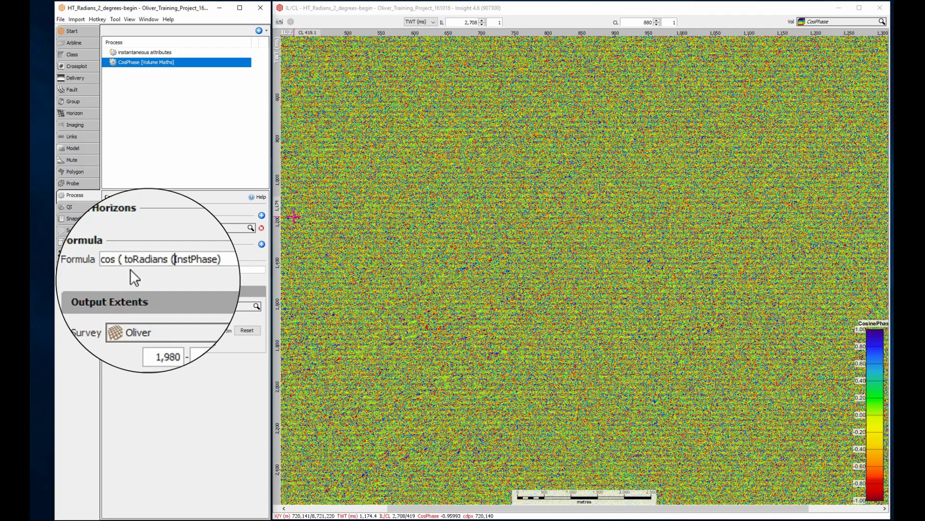
key("End")
type(")")
left_click(148, 319)
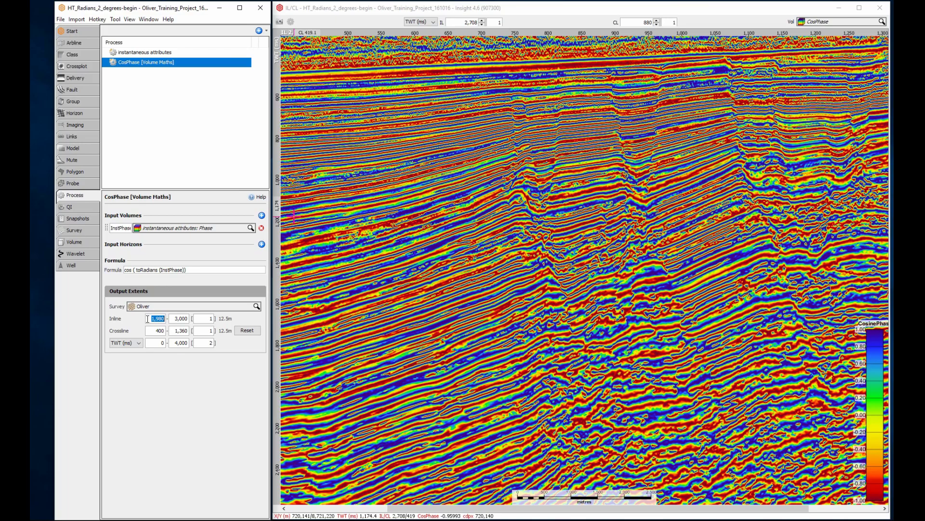
Create a new Volume Maths process named SynthStack30
left_click(260, 31)
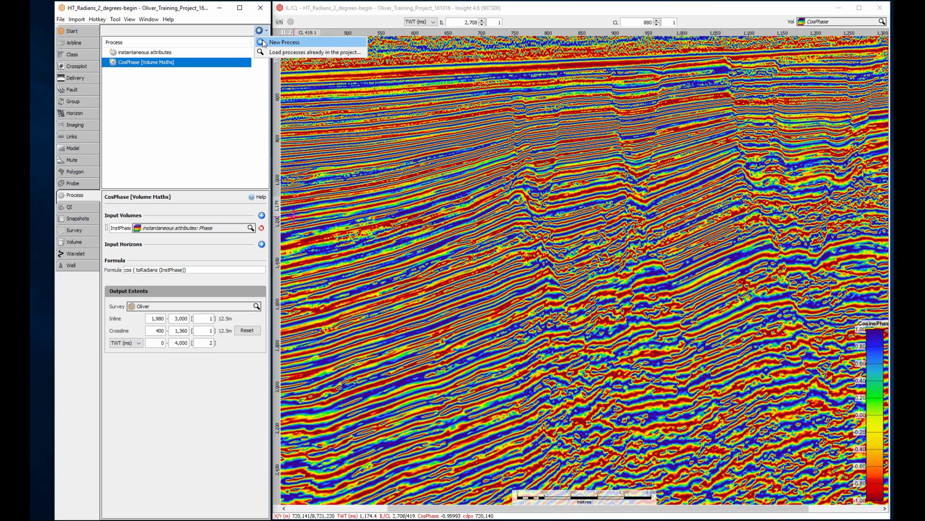
left_click(264, 42)
key("Return")
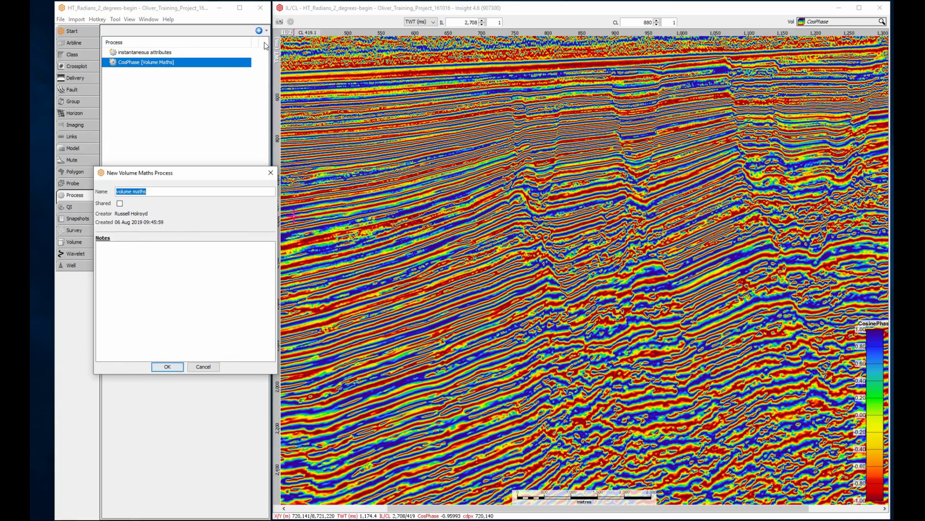
type("SynthStack30")
key("Return")
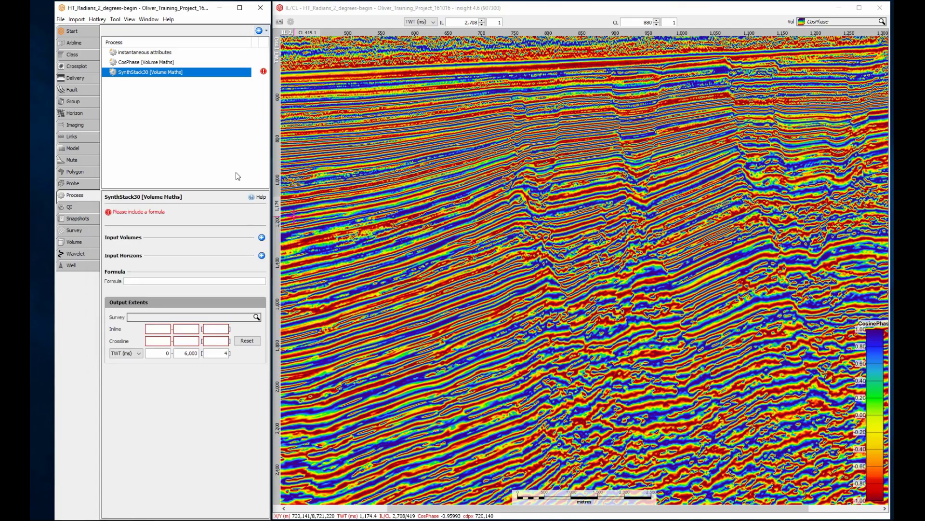
Add two inputs: IG-Intercept as v1 and IG-Gradient as v2
left_click(262, 237)
left_click(261, 237)
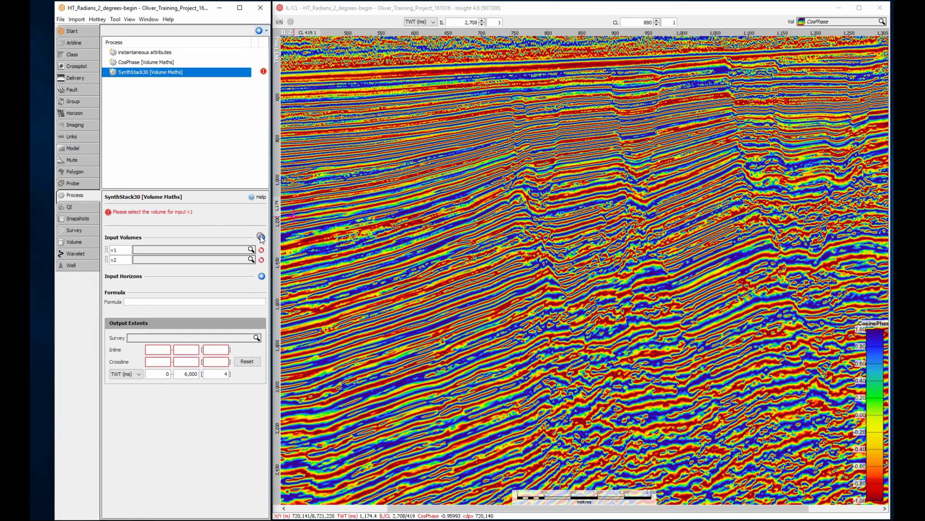
left_click(200, 249)
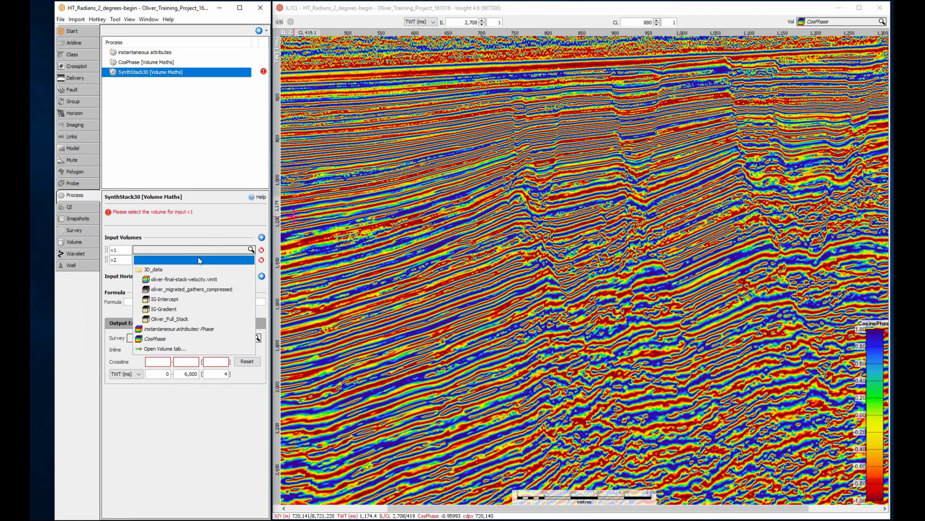
left_click(186, 298)
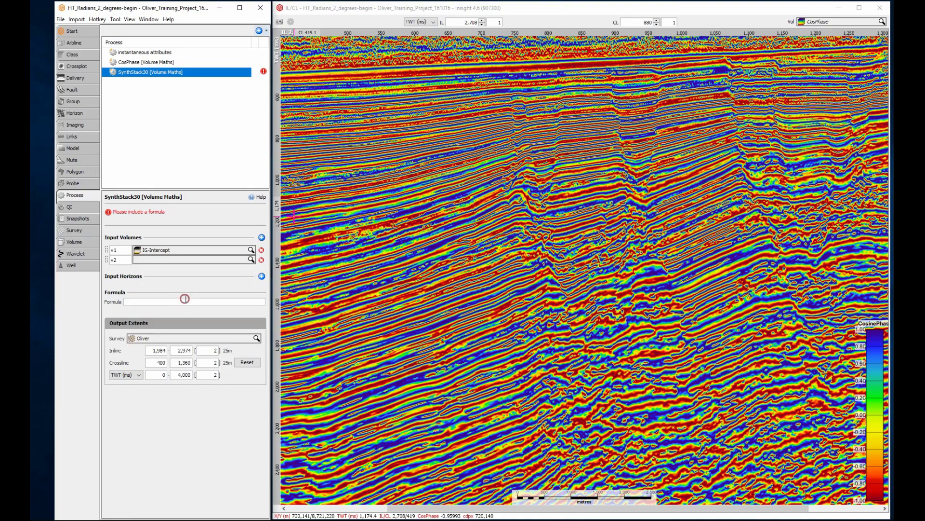
left_click(184, 260)
left_click(175, 319)
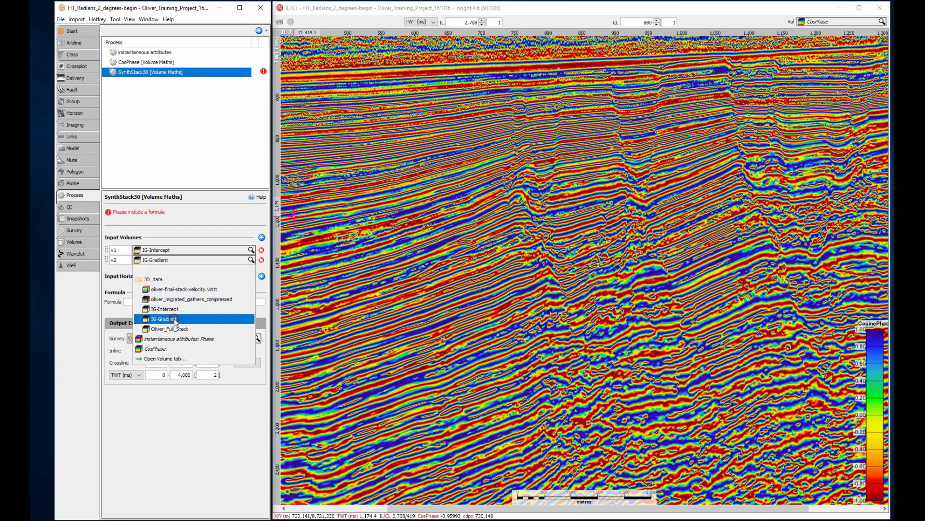
Rename the inputs I and G and enter I + G * ( sin ( toRadians (30) ) ^2 )
double_click(121, 250)
type("I")
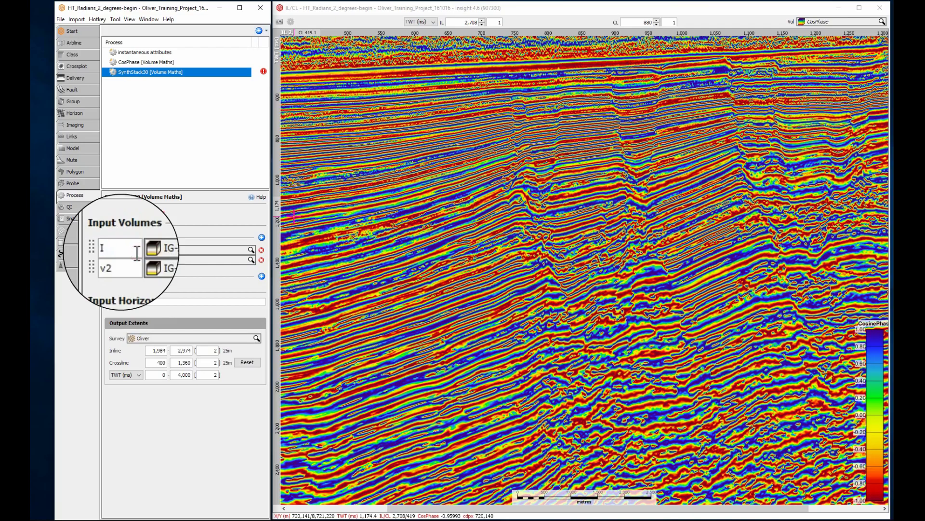
double_click(121, 260)
type("G")
left_click(144, 301)
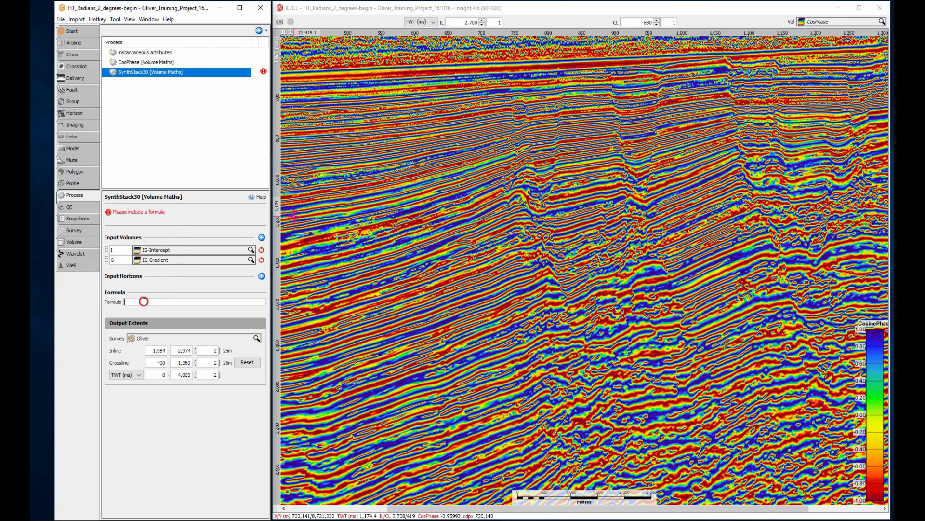
type("I + G")
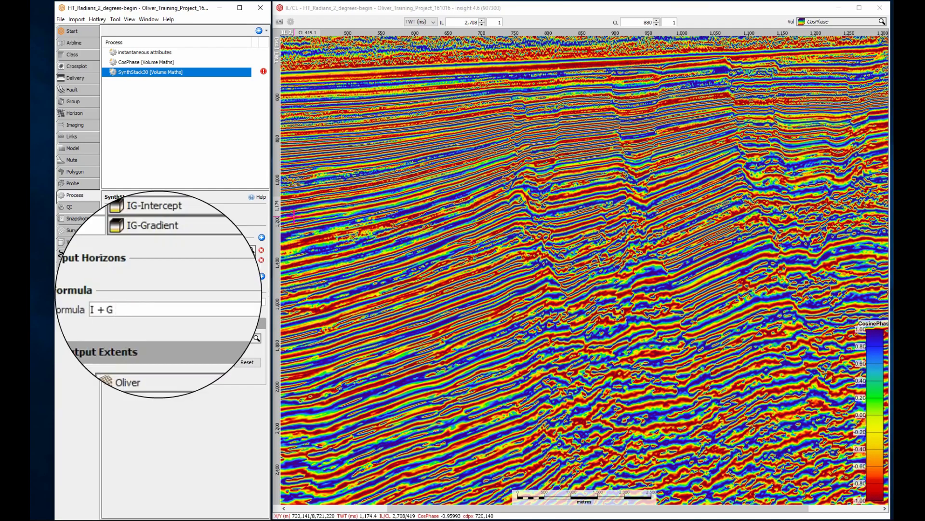
type(" * ( sin ( toRadians (")
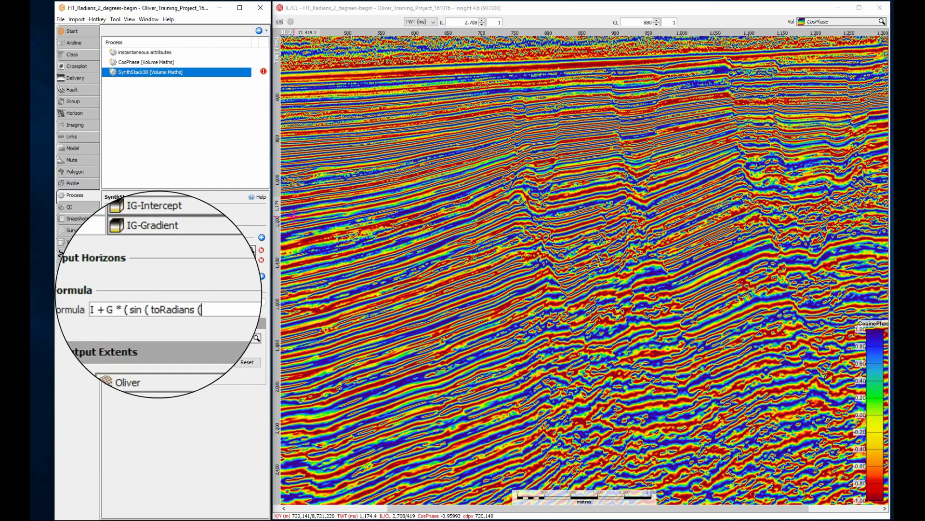
type("30) ) ^2")
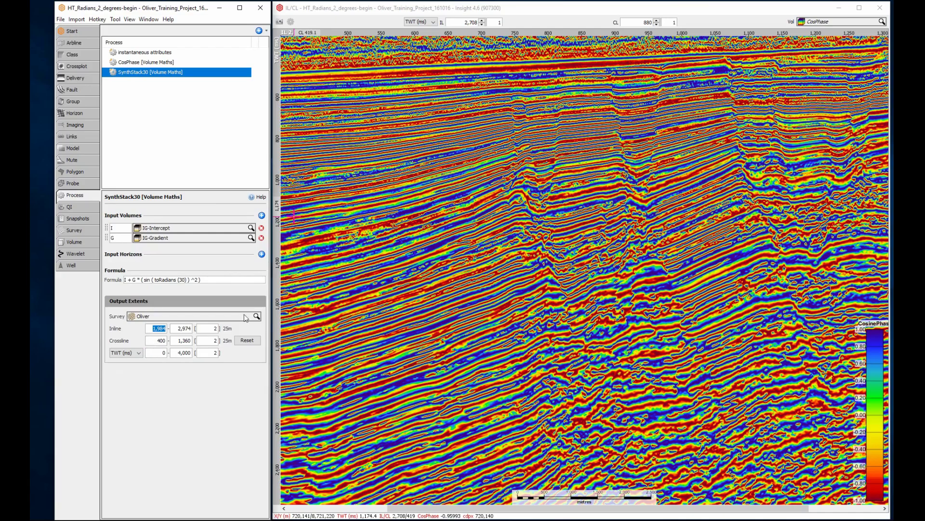
Compare SynthStack30 against Oliver_Full_Stack in the section, finishing on SynthStack30
left_click(853, 22)
left_click(841, 81)
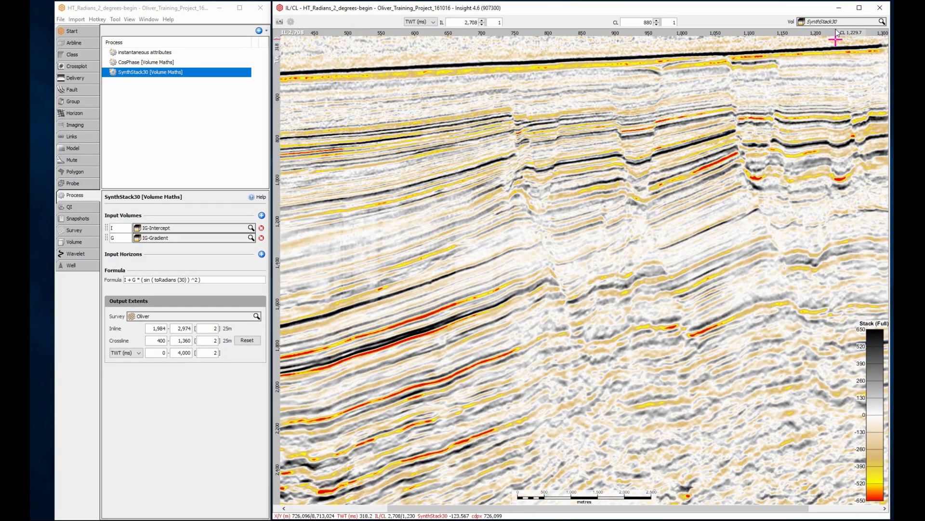
scroll(838, 21, "up", 1)
scroll(841, 23, "down", 1)
scroll(841, 24, "down", 1)
scroll(840, 21, "up", 1)
scroll(840, 21, "down", 1)
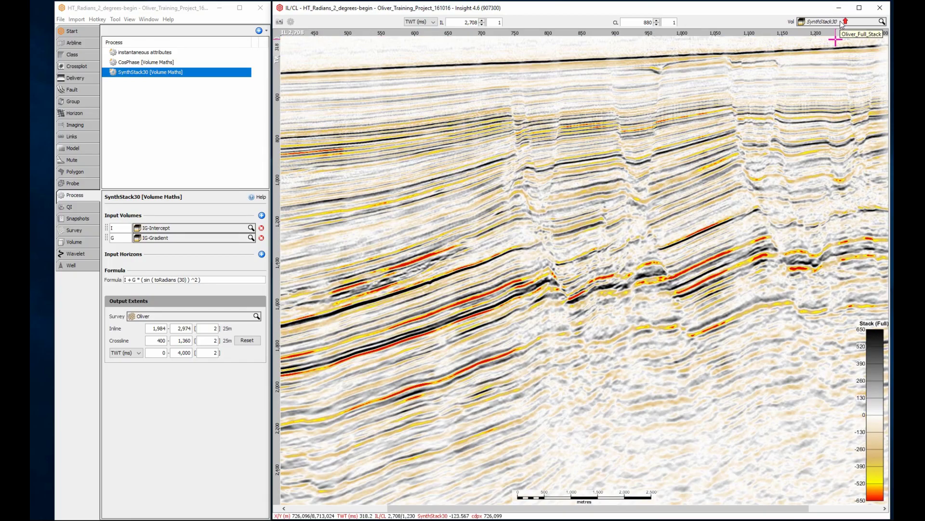
scroll(841, 25, "up", 1)
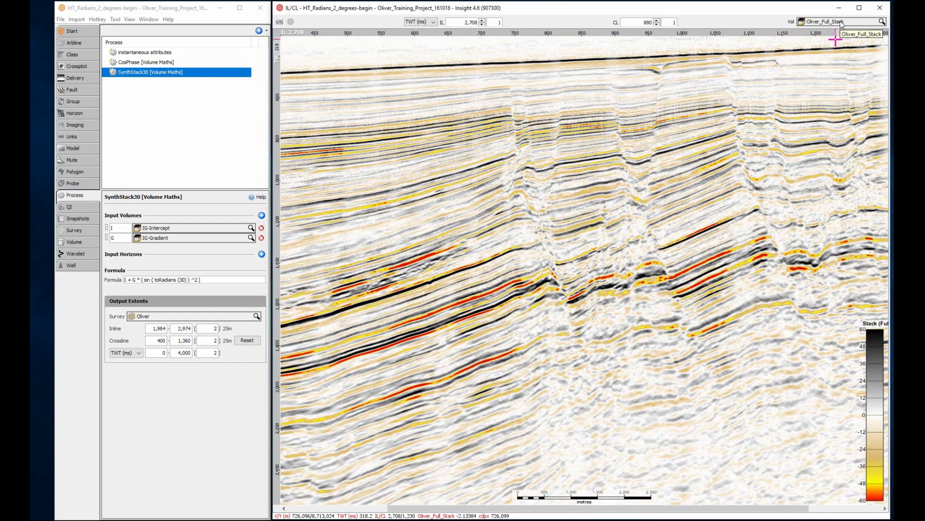
left_click_drag(842, 24, 842, 24)
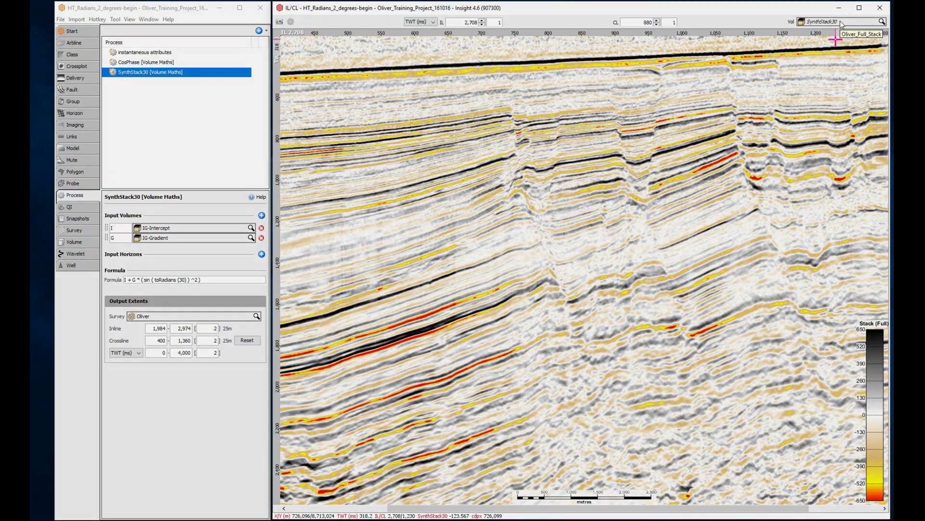